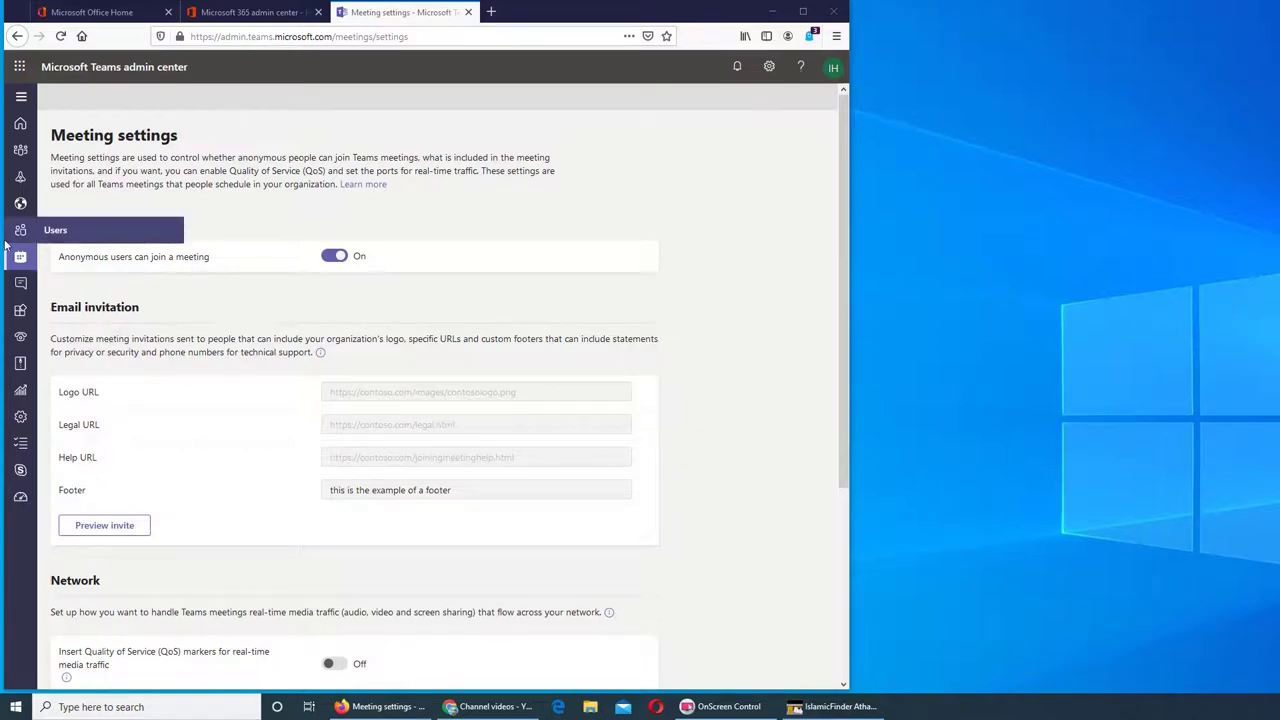
# - Open the Global (Org-wide default) policy from the live events policies
pyautogui.moveTo(20, 256)
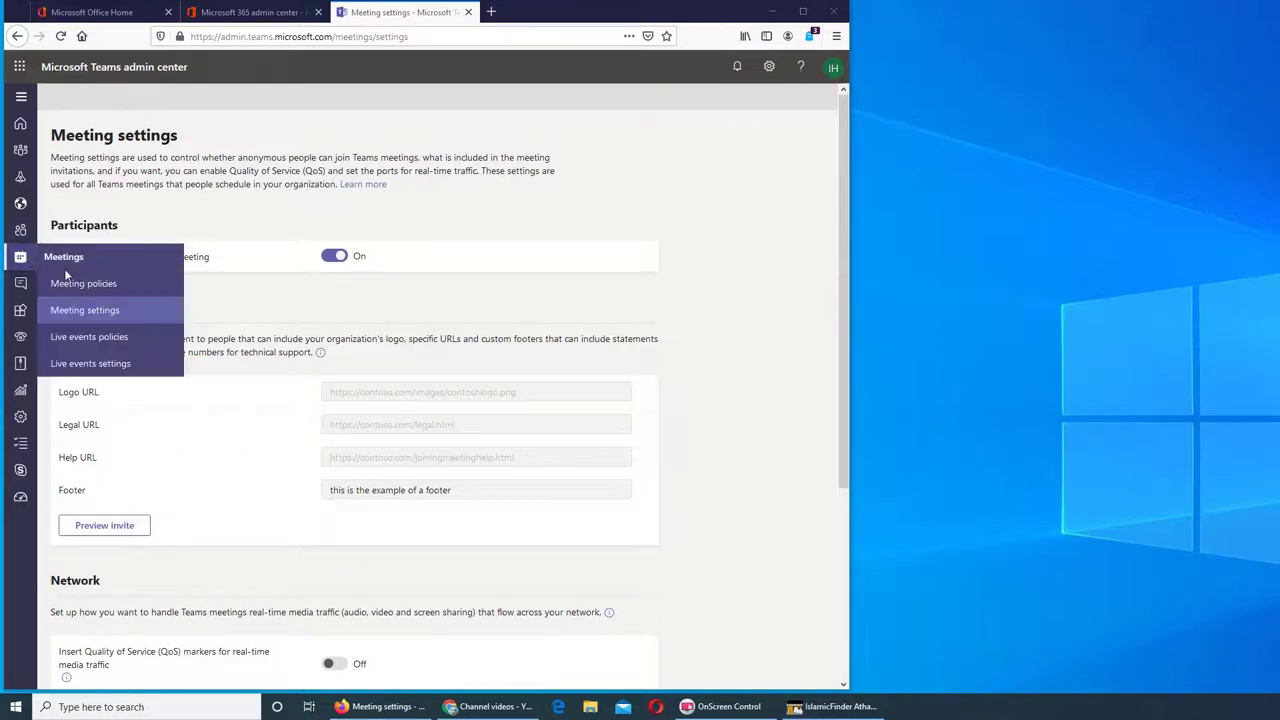
pyautogui.click(92, 340)
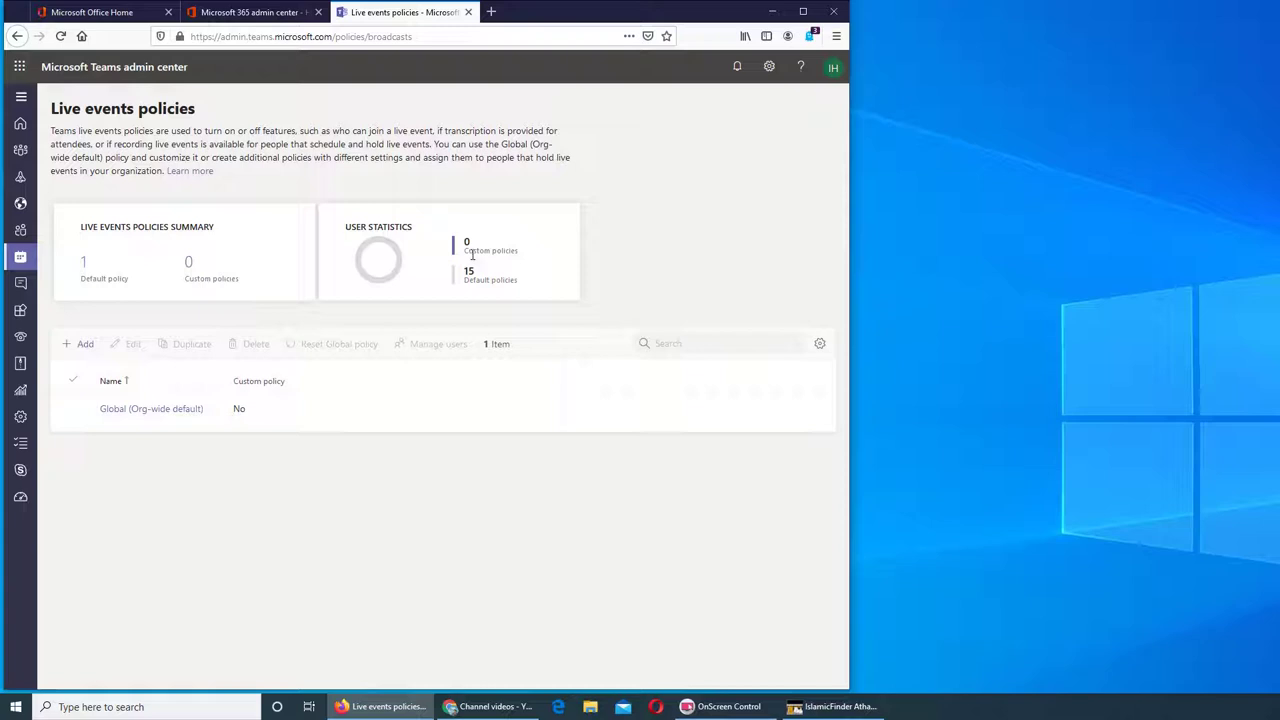
pyautogui.click(114, 412)
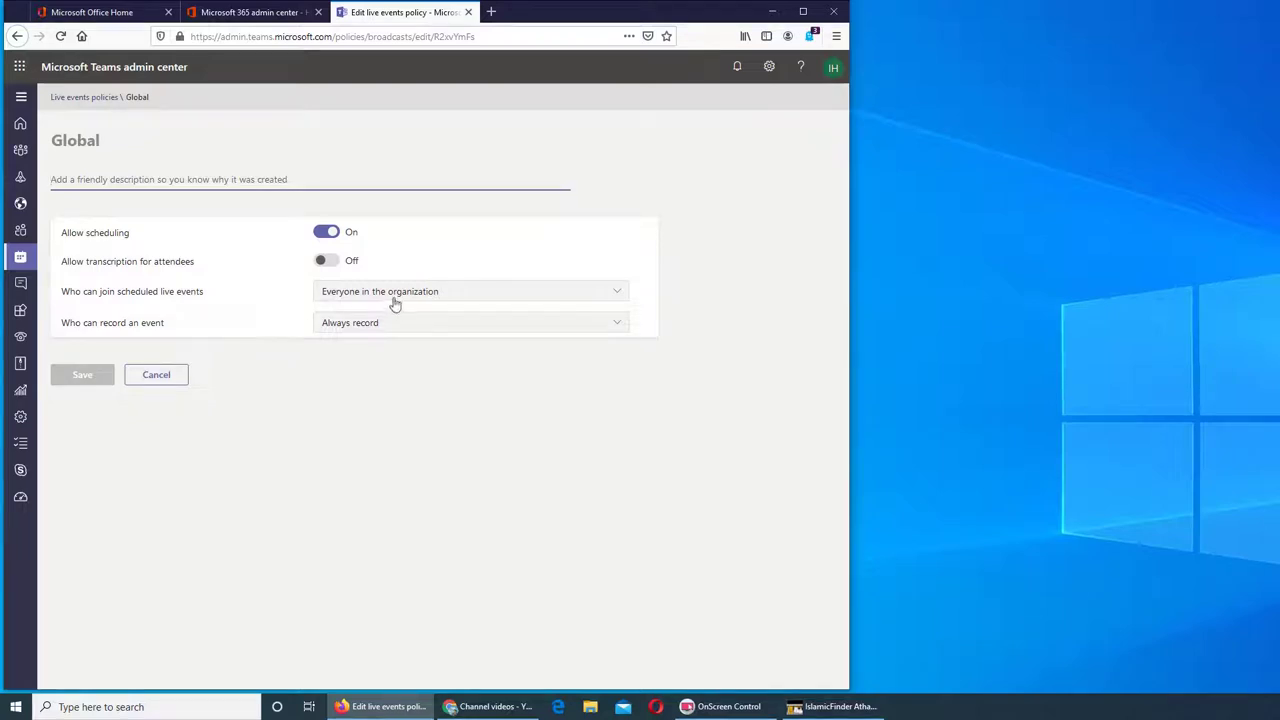
# - Try Specific users or groups for who can join scheduled live events, and restore Everyone in the organization
pyautogui.click(464, 298)
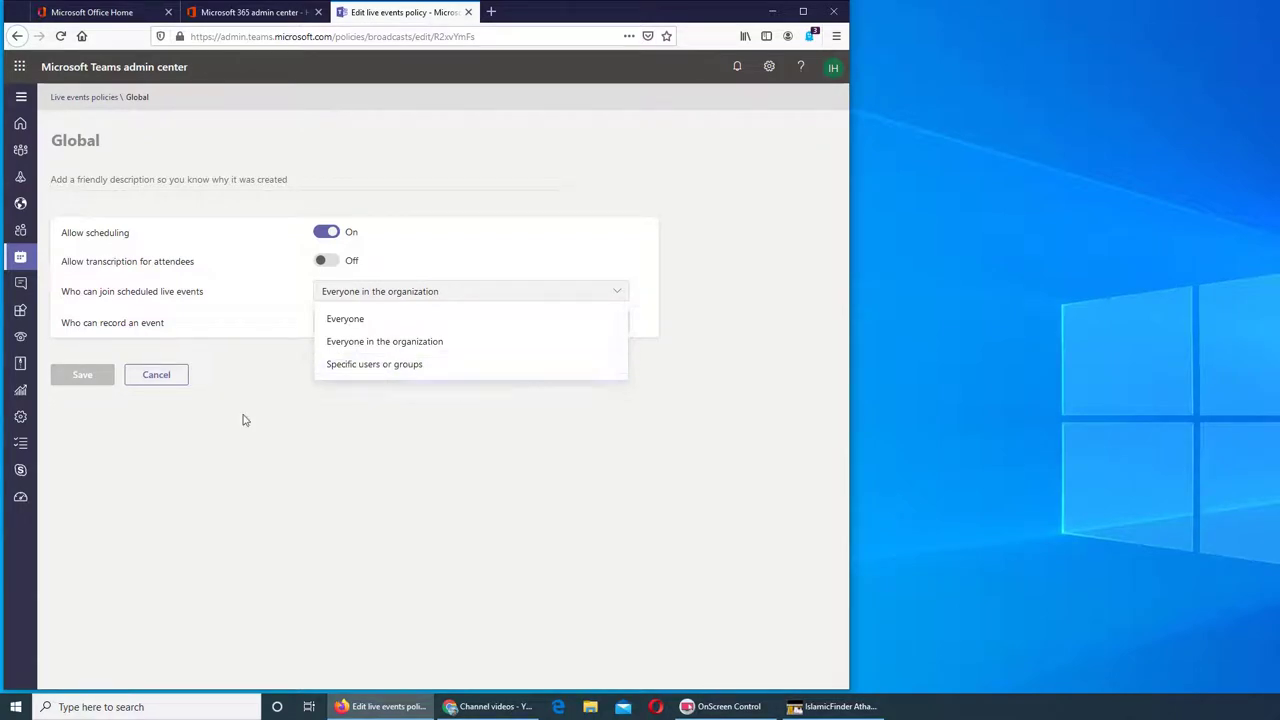
pyautogui.click(380, 370)
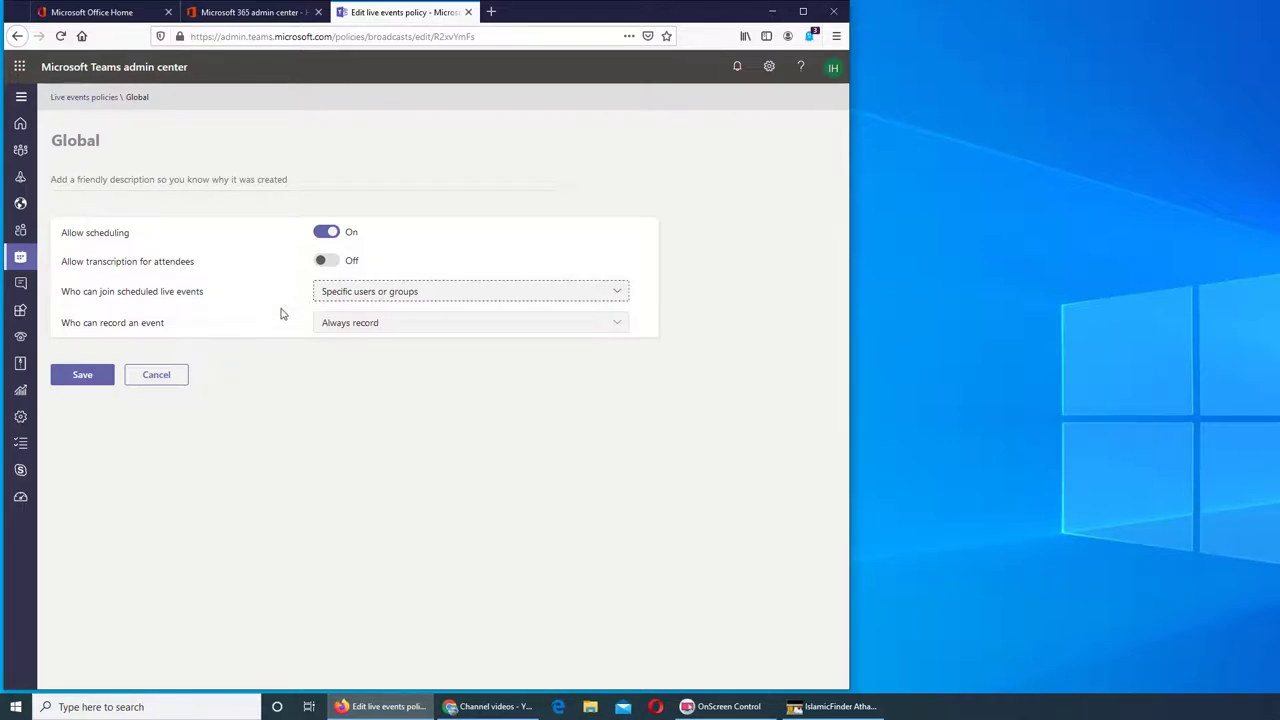
pyautogui.click(388, 298)
pyautogui.click(431, 305)
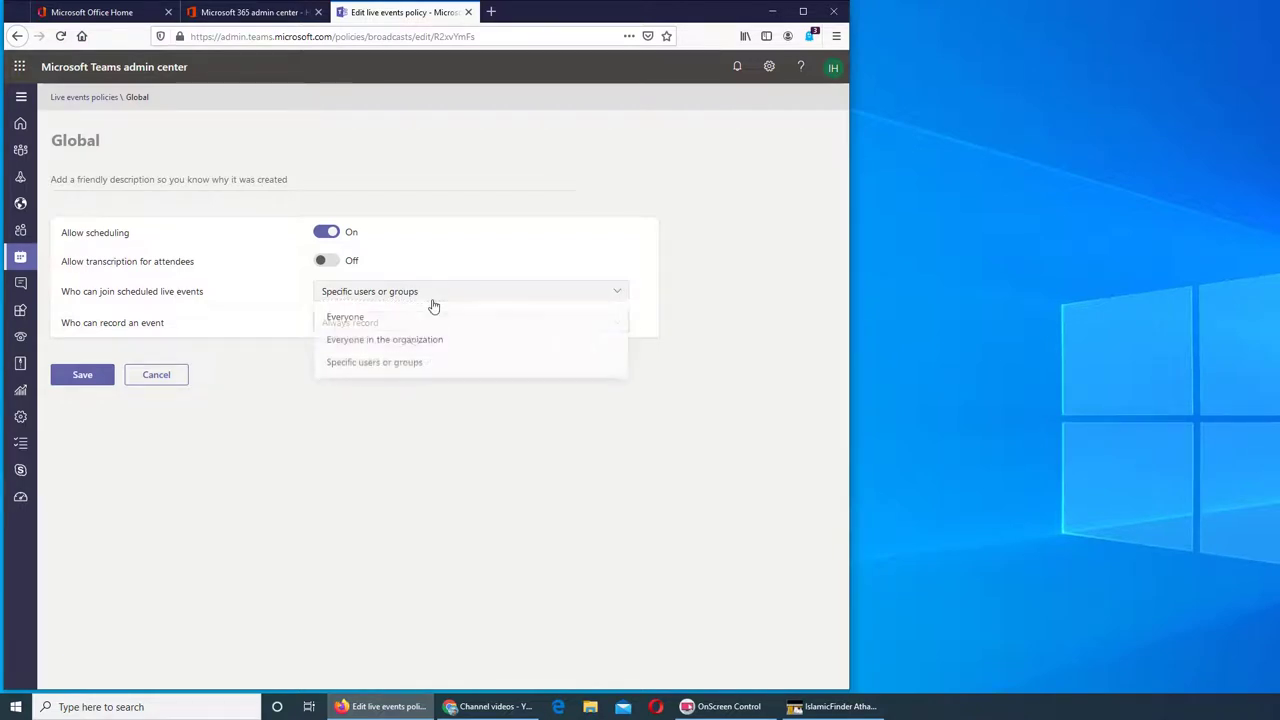
pyautogui.click(391, 345)
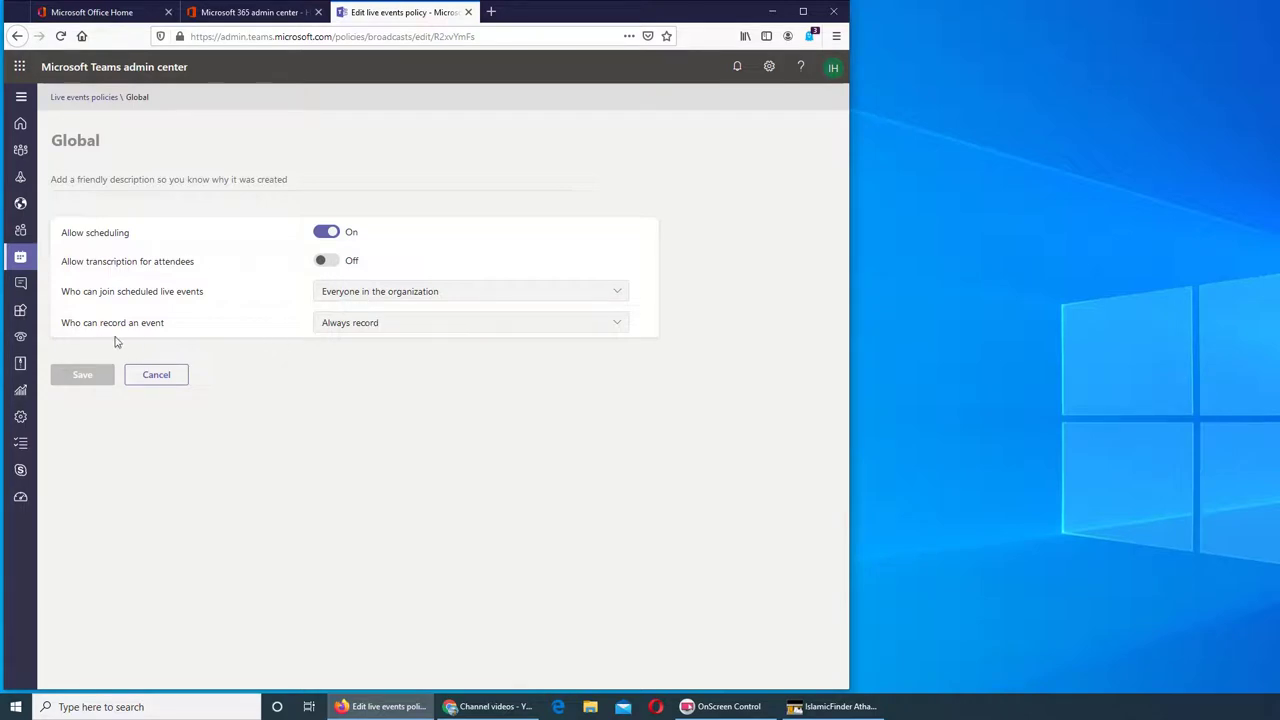
# - Review the choices for who can record an event in the Global policy and in a new policy form, cancelling both
pyautogui.click(422, 325)
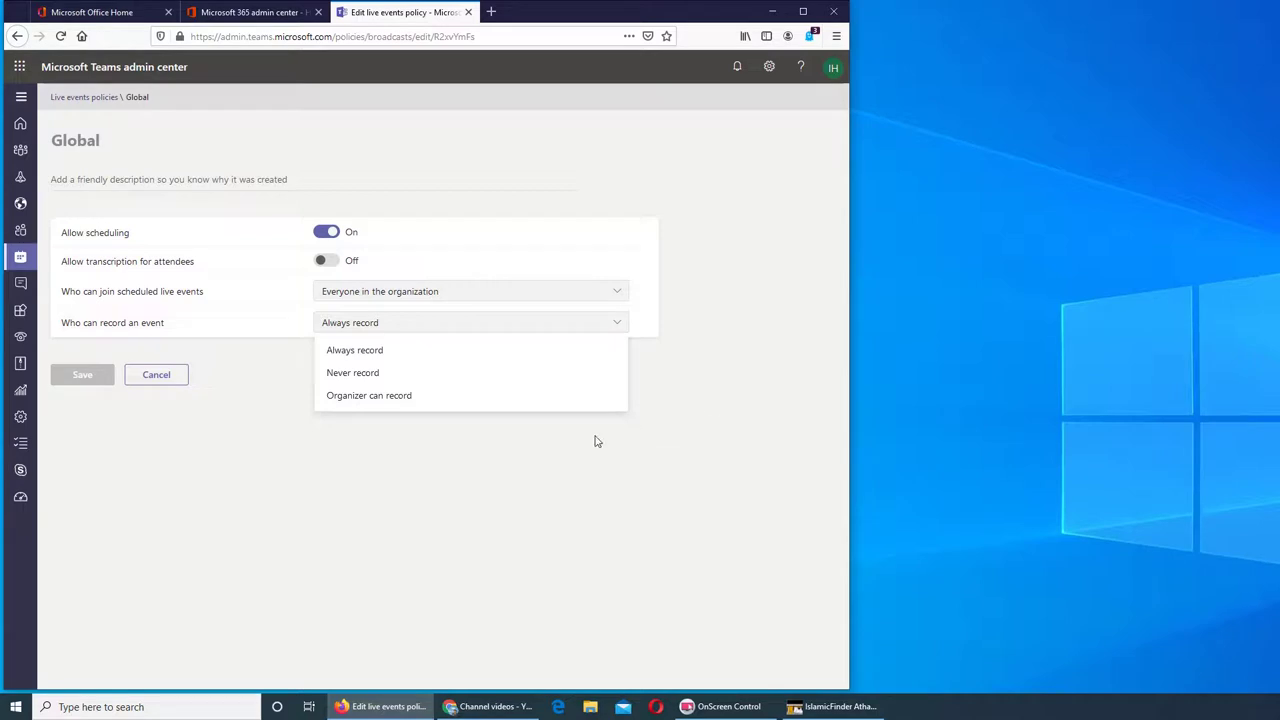
pyautogui.click(162, 374)
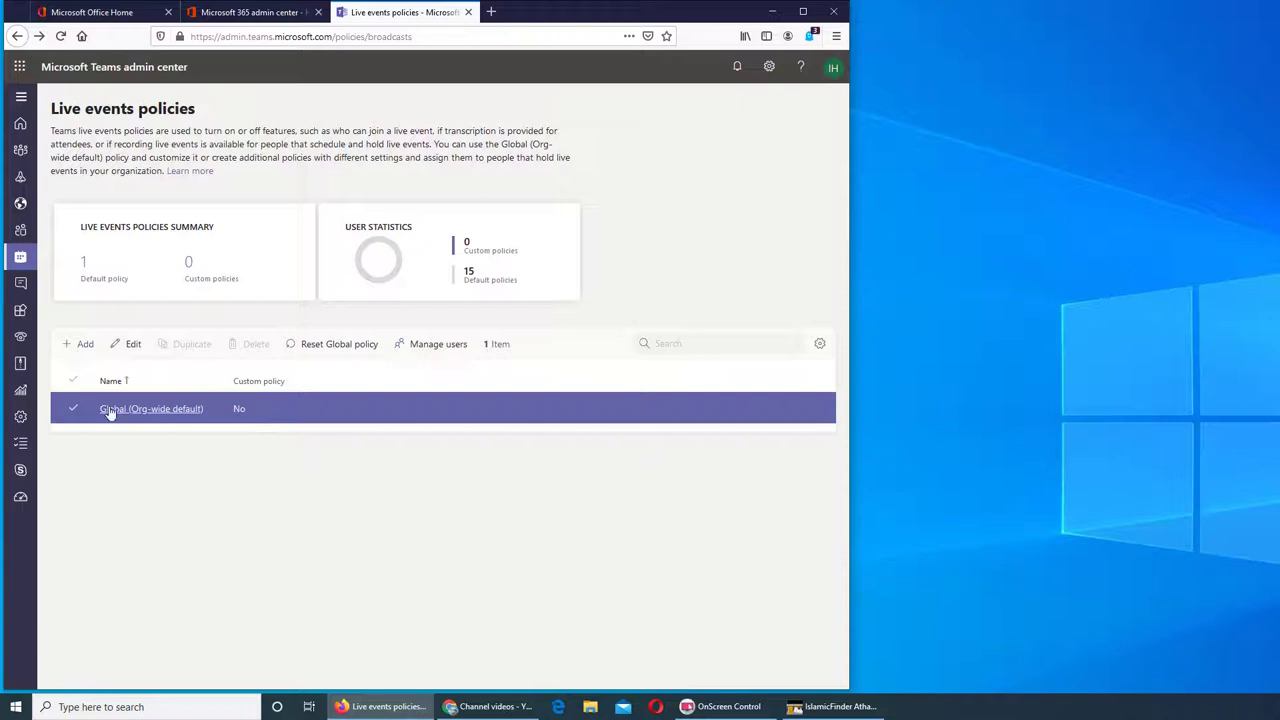
pyautogui.click(80, 344)
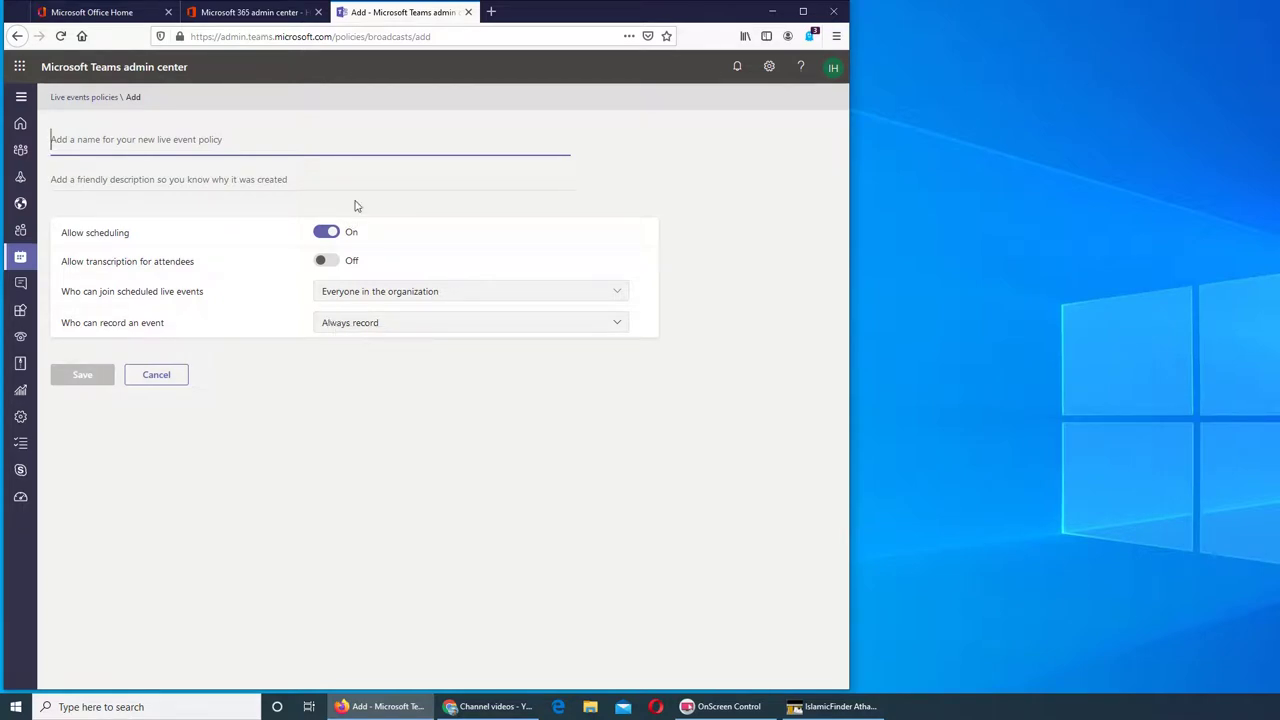
pyautogui.click(364, 331)
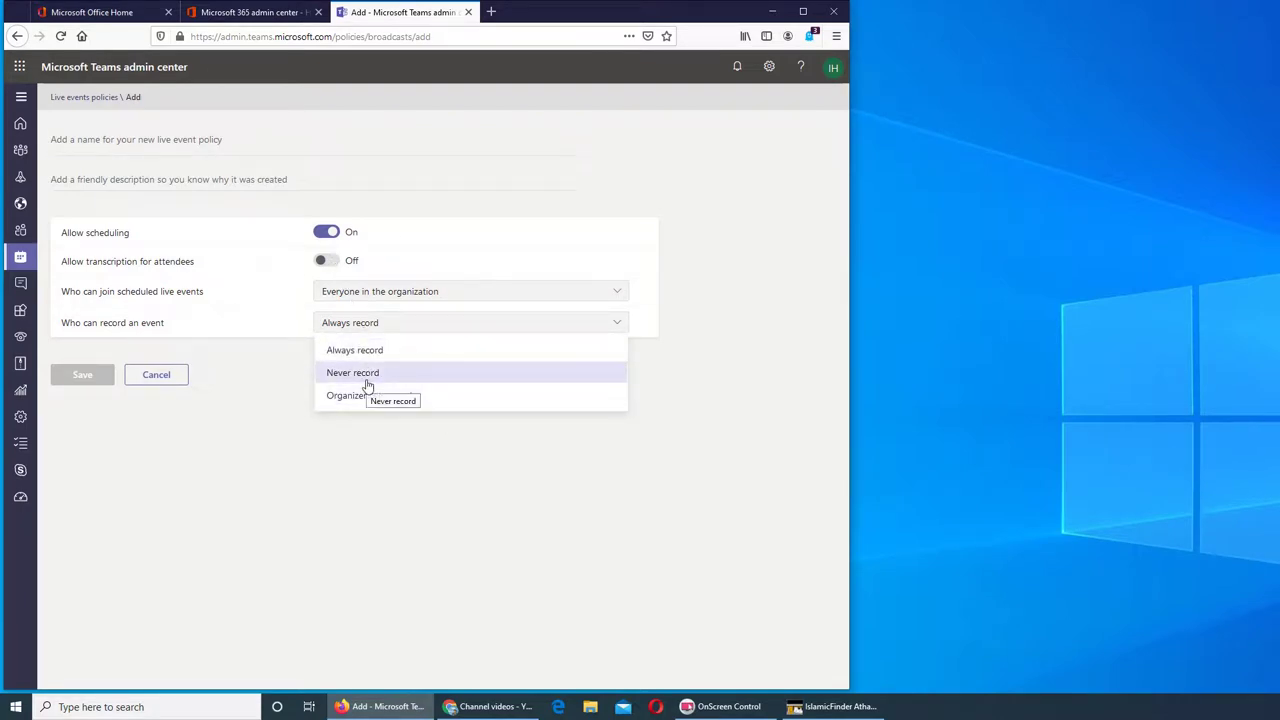
pyautogui.click(171, 381)
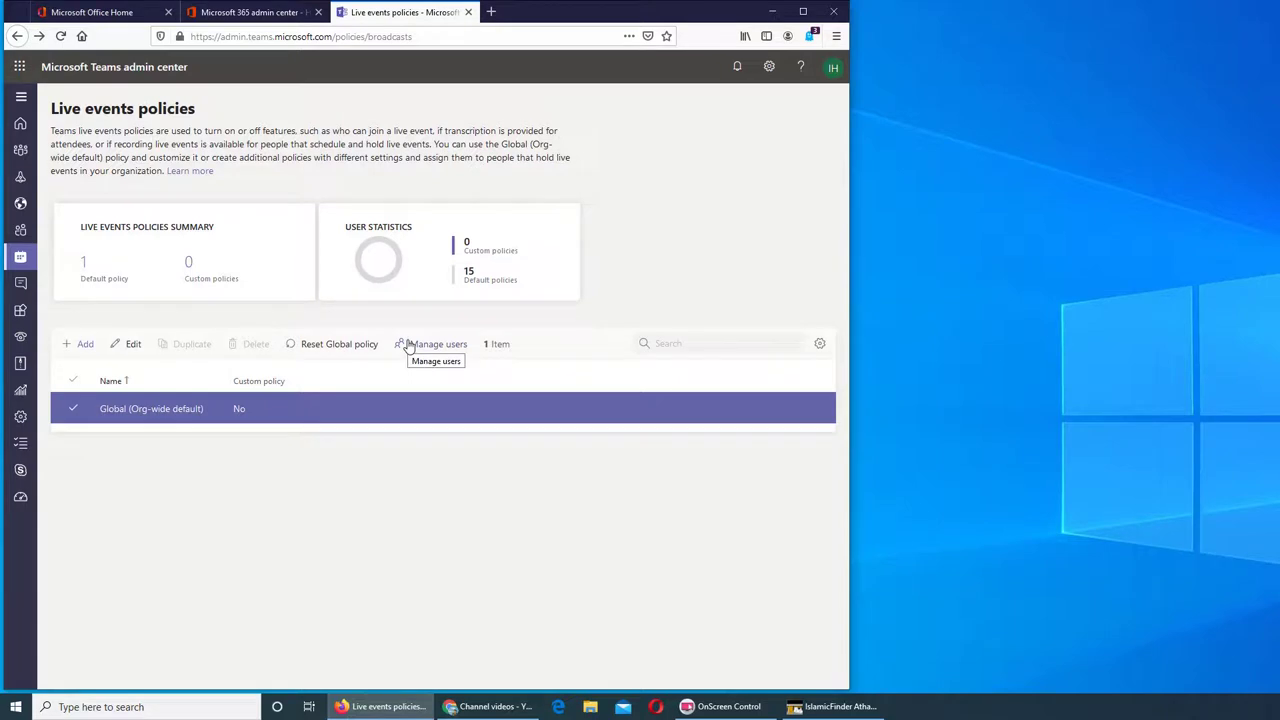
# - Search for a user by name in the Global policy's user management and select the match, leaving without applying
pyautogui.click(409, 345)
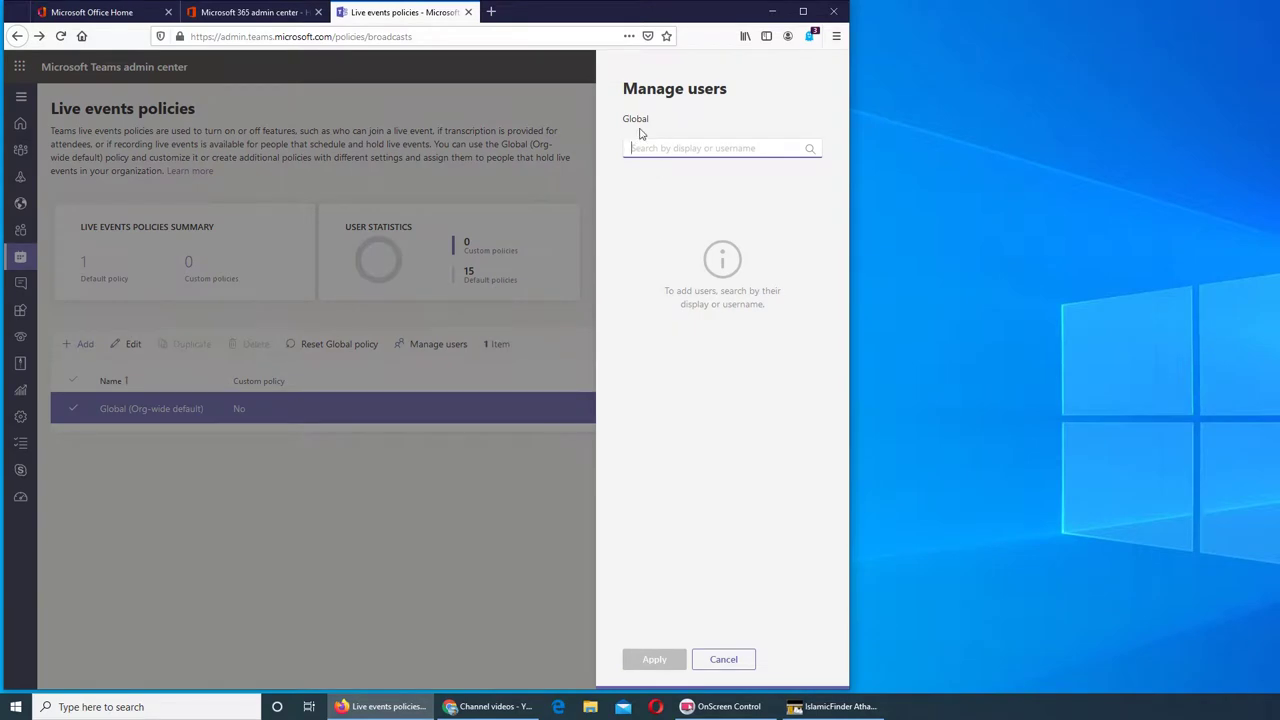
pyautogui.click(346, 441)
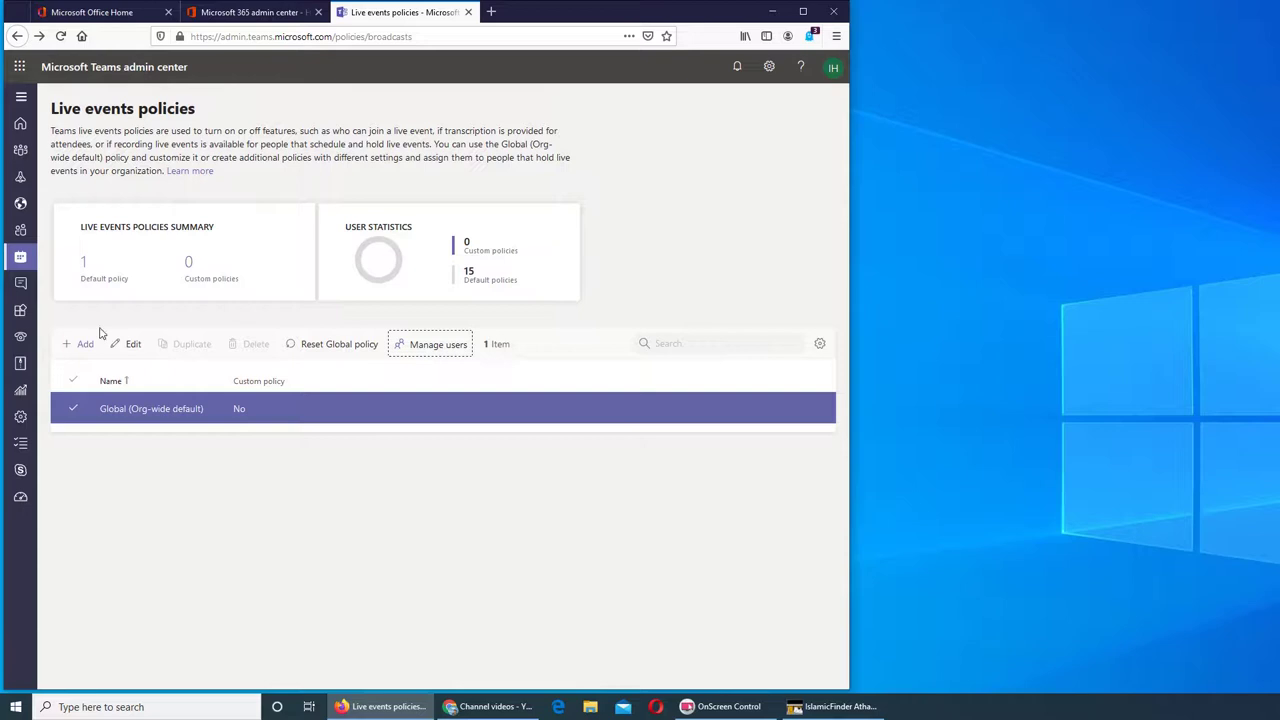
pyautogui.click(421, 343)
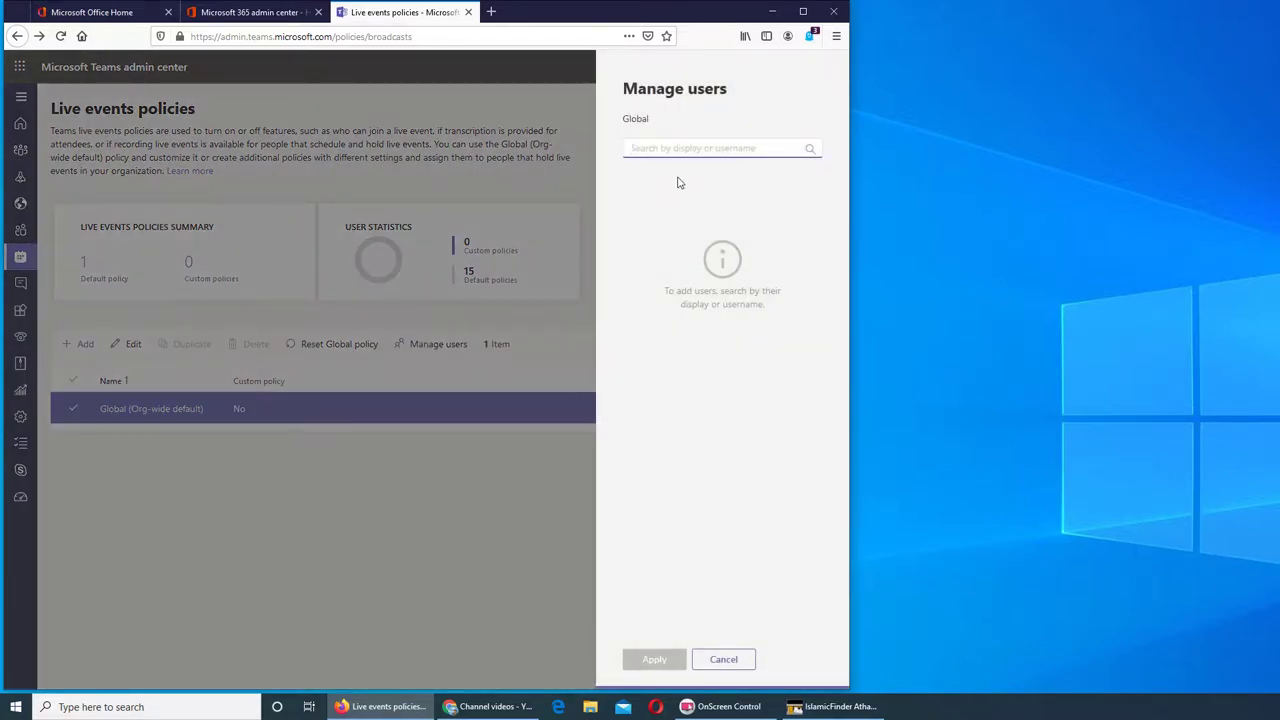
pyautogui.write('all')
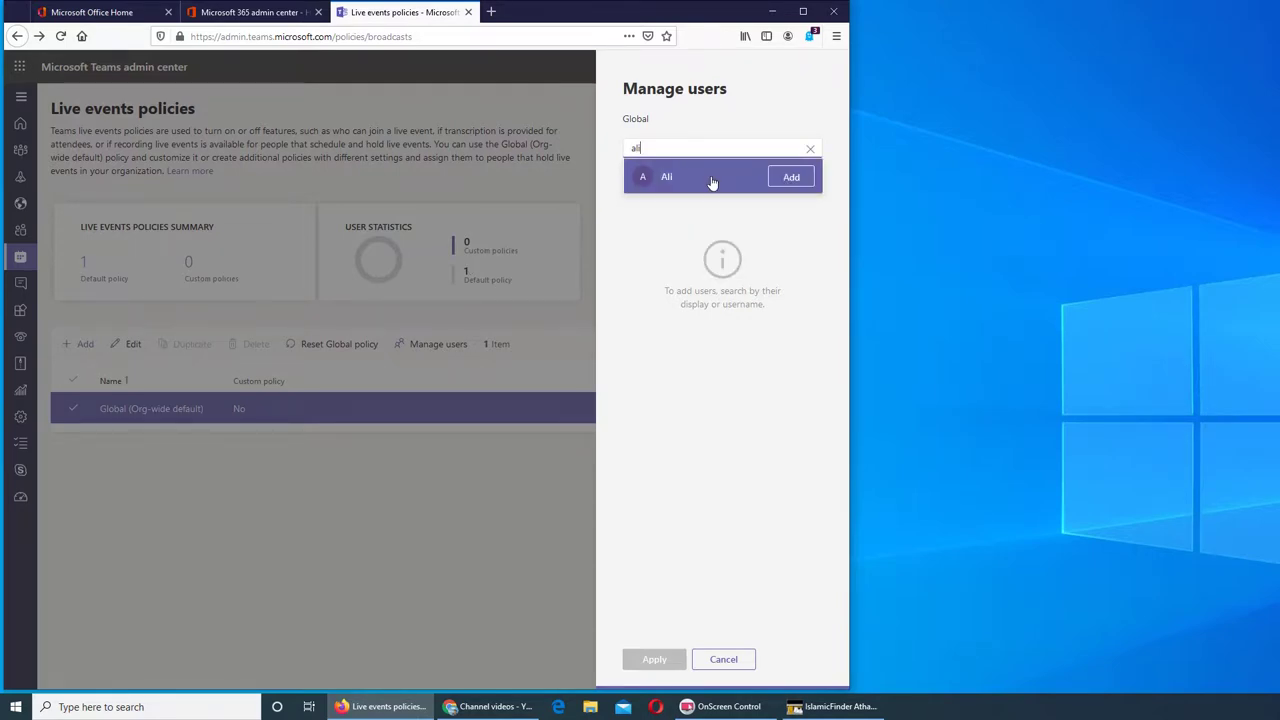
pyautogui.click(712, 183)
pyautogui.click(467, 492)
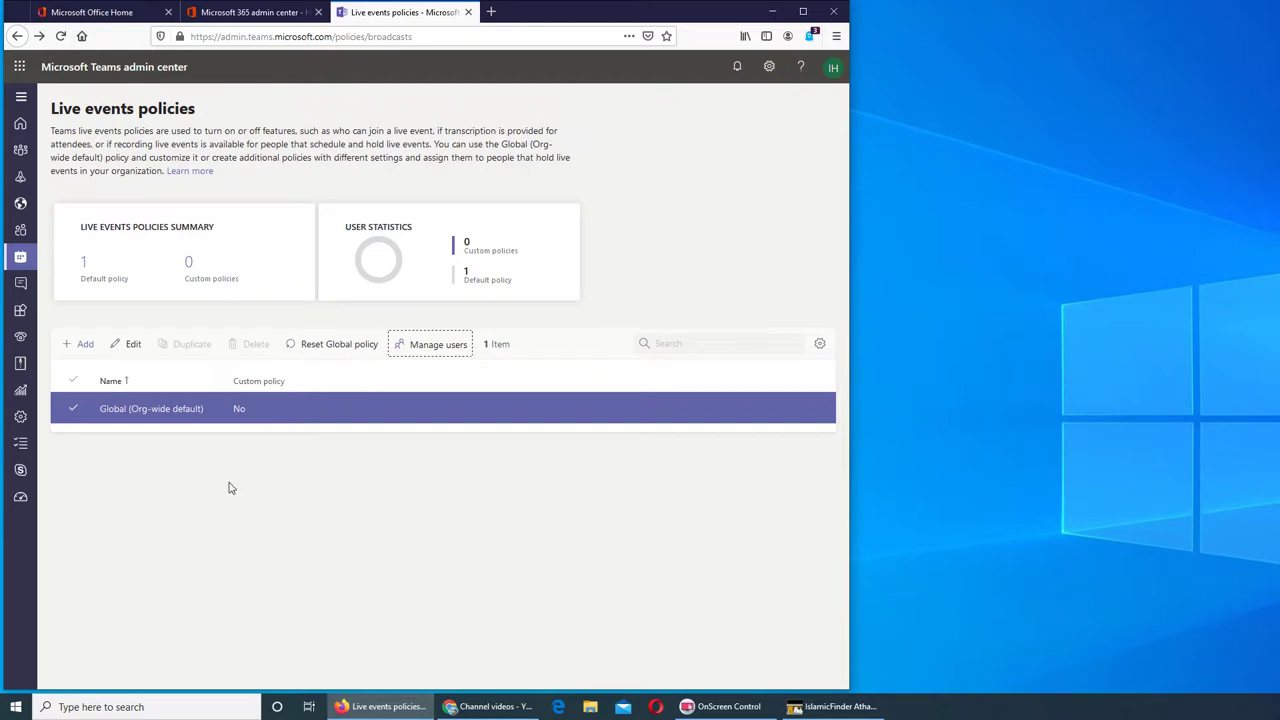
# - Open the Global live events policy for editing and cancel without changing it
pyautogui.click(112, 461)
pyautogui.click(128, 346)
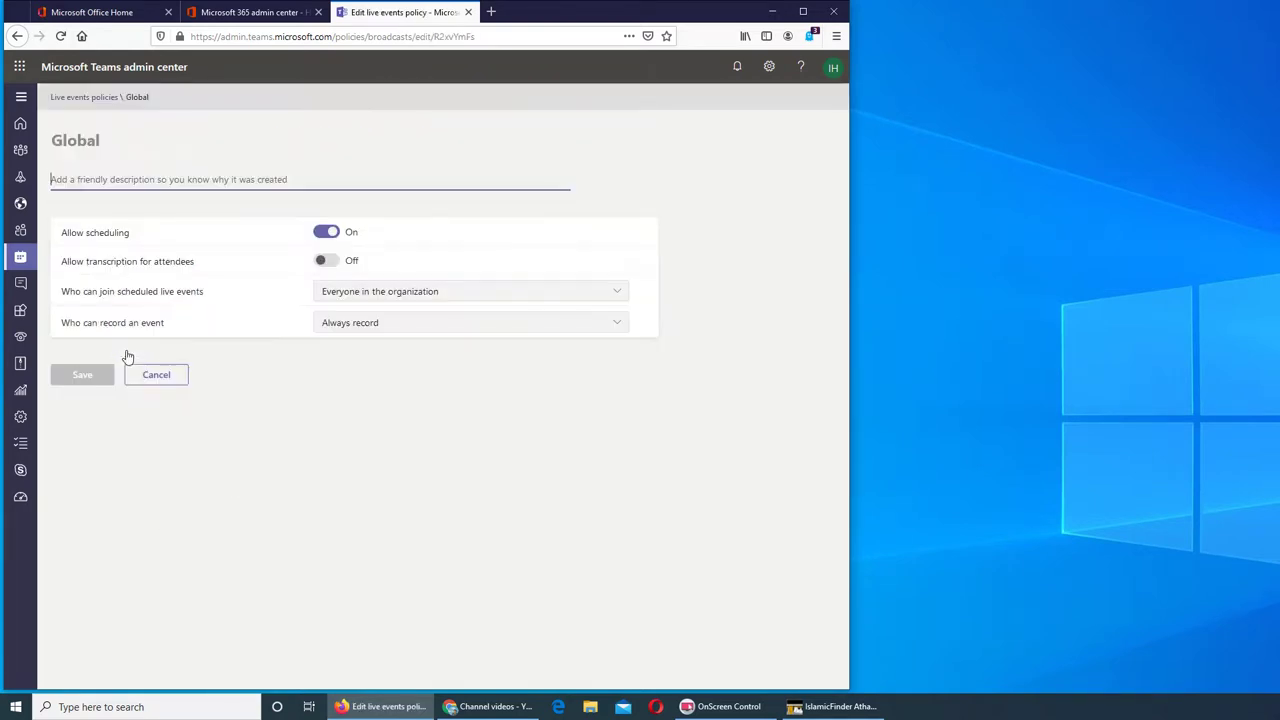
pyautogui.click(149, 380)
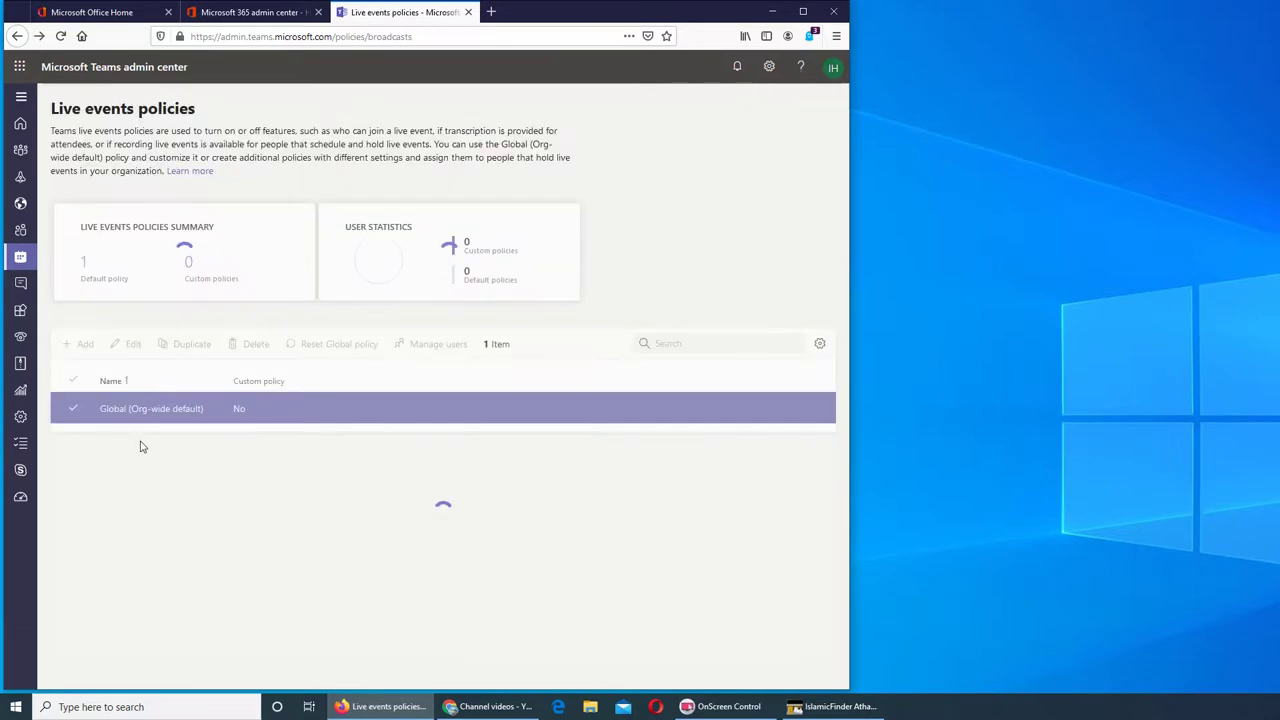
# - Hide the Custom policy column in the live events policies table and apply the change
pyautogui.click(819, 344)
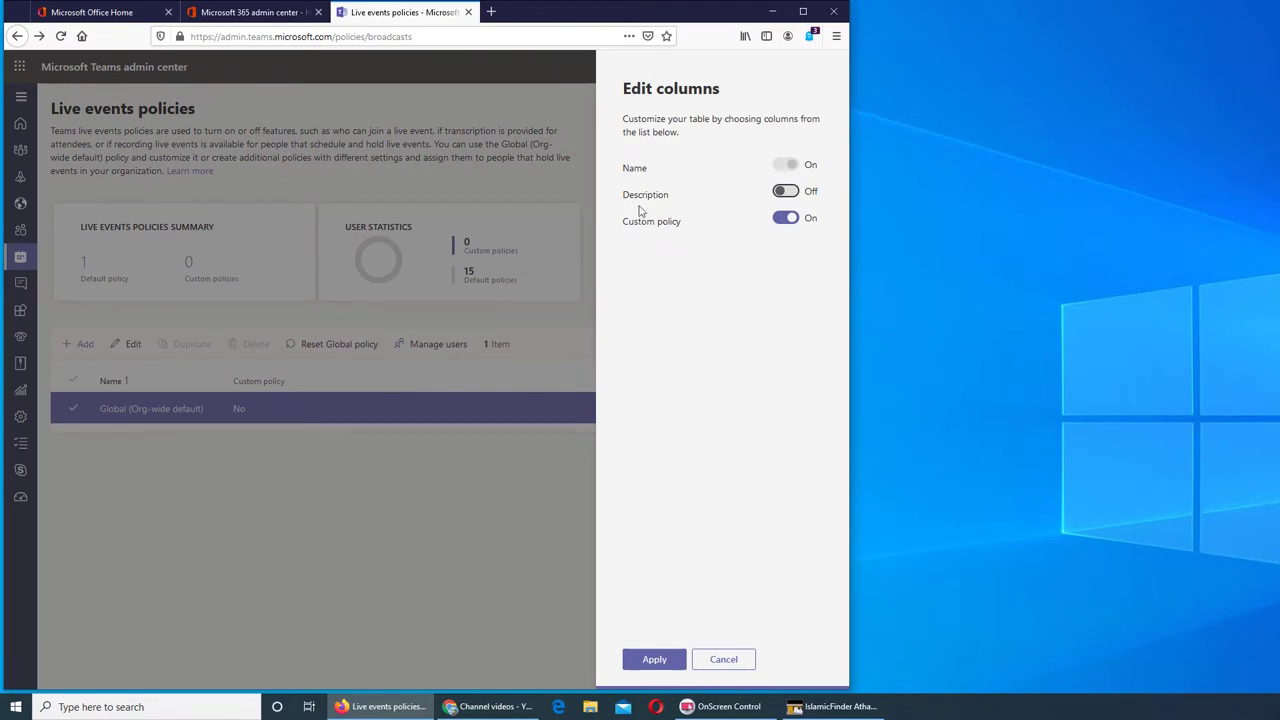
pyautogui.click(775, 222)
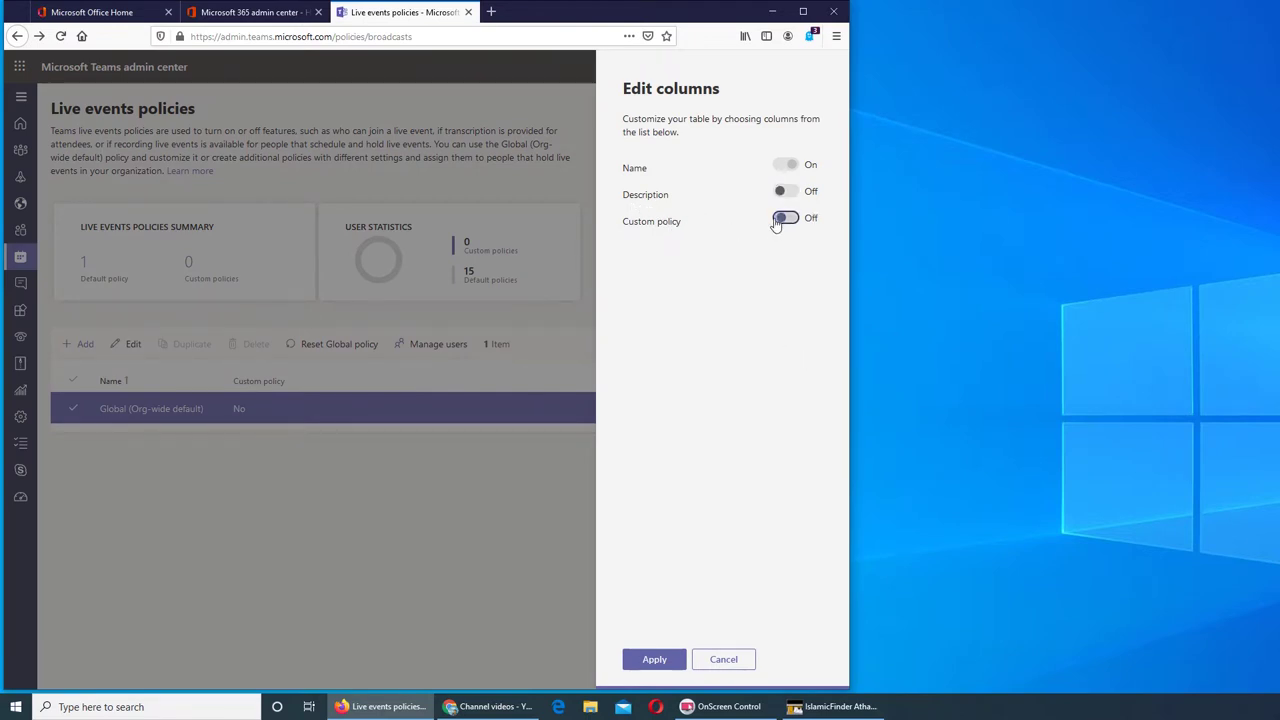
pyautogui.click(660, 662)
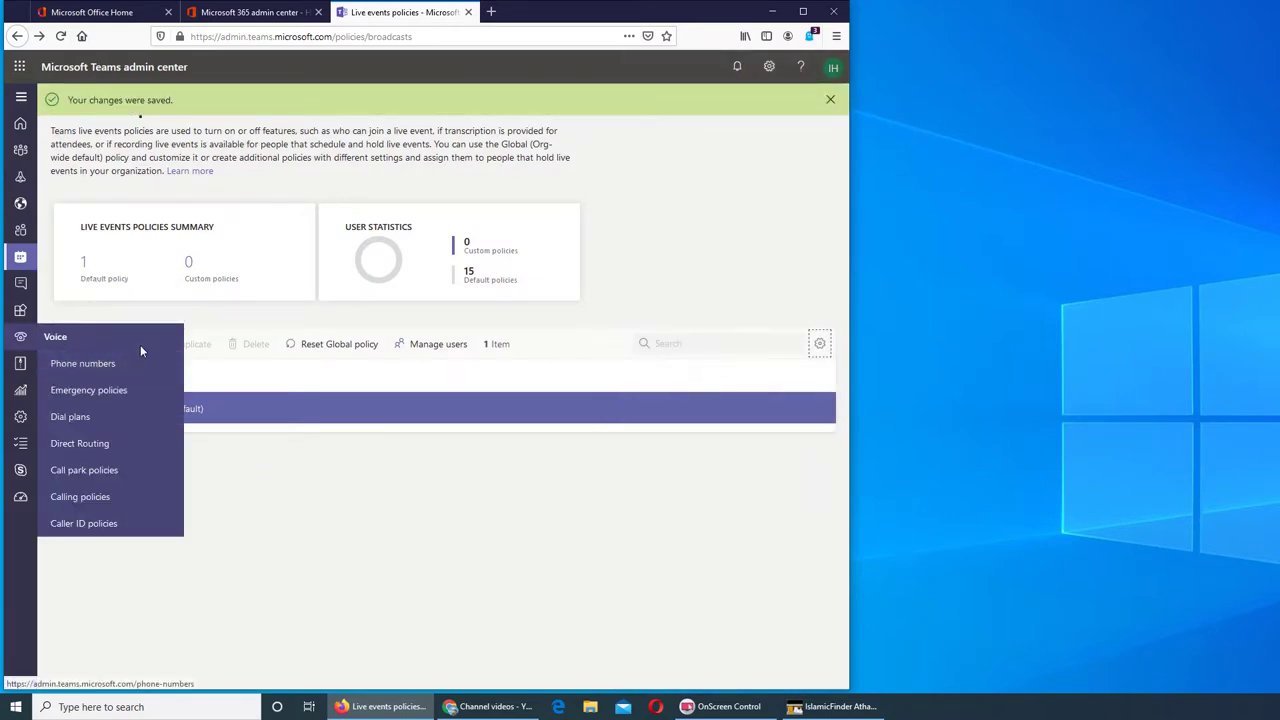
# - Draft a live events policy named "adas" with description "sdsad" and transcription for attendees on, and discard it
pyautogui.click(82, 344)
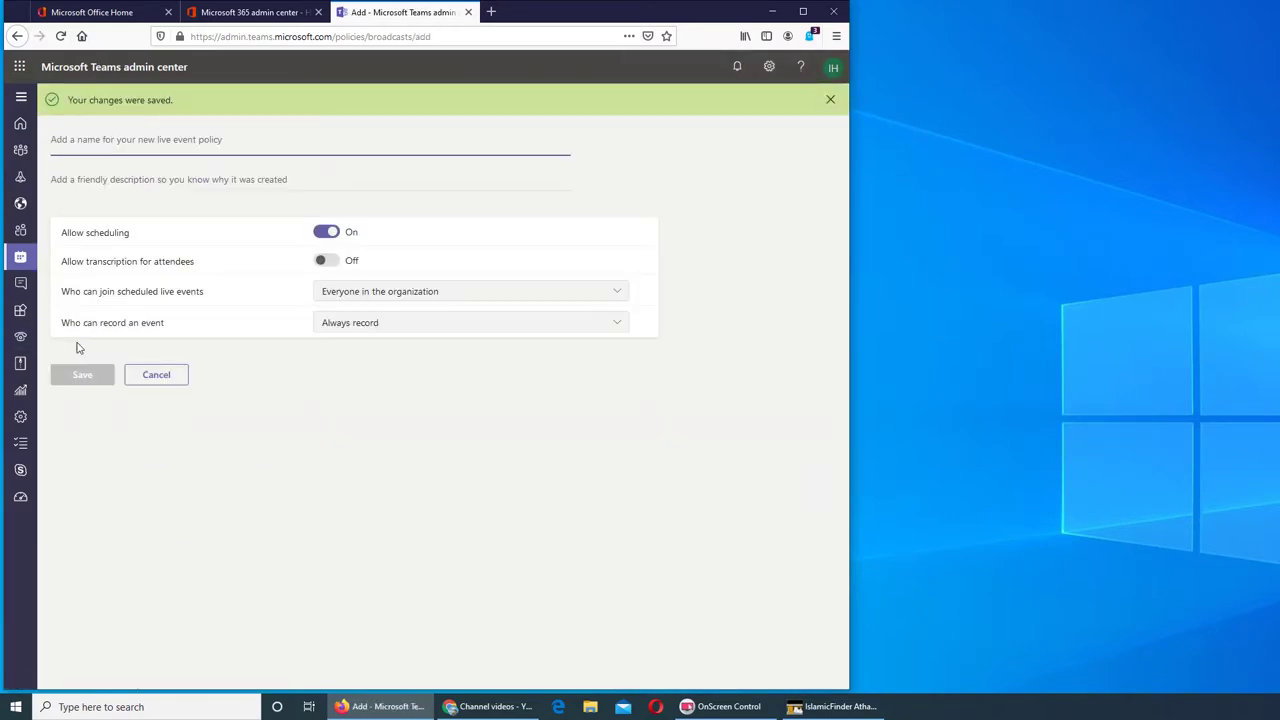
pyautogui.click(326, 260)
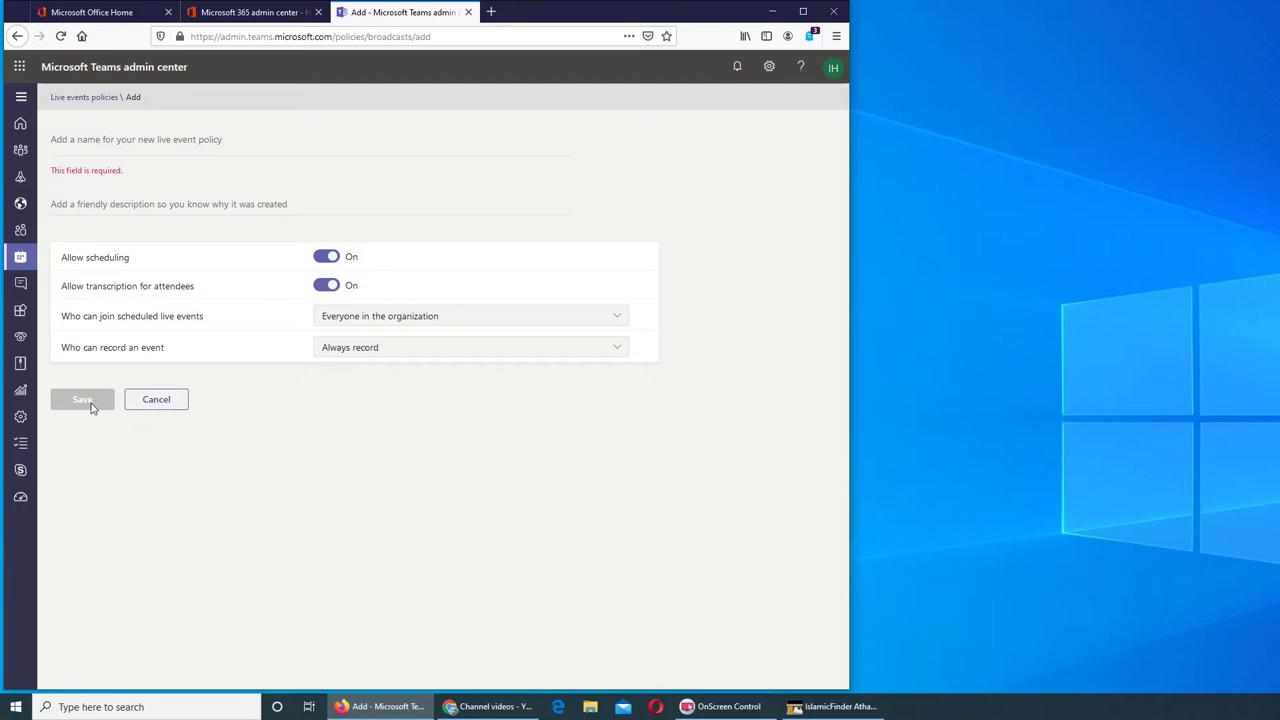
pyautogui.click(259, 208)
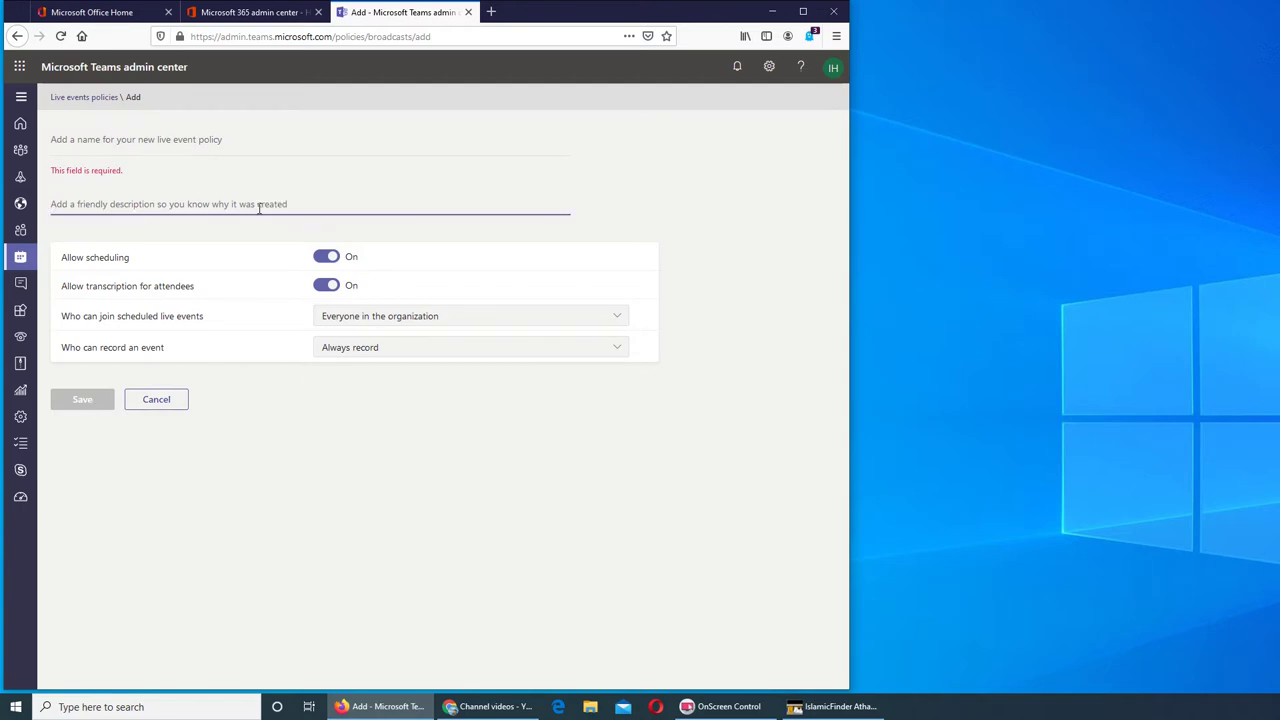
pyautogui.write('sdsad')
pyautogui.click(147, 145)
pyautogui.write('ada')
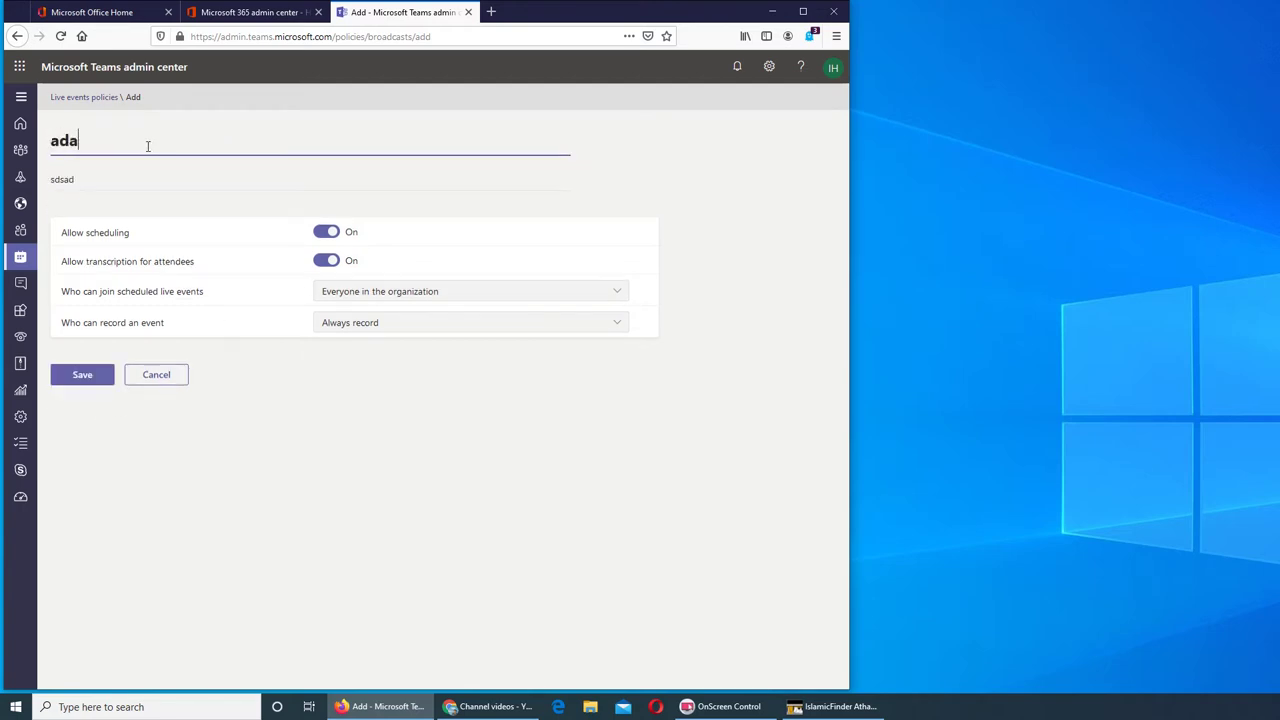
pyautogui.write('s')
pyautogui.click(155, 375)
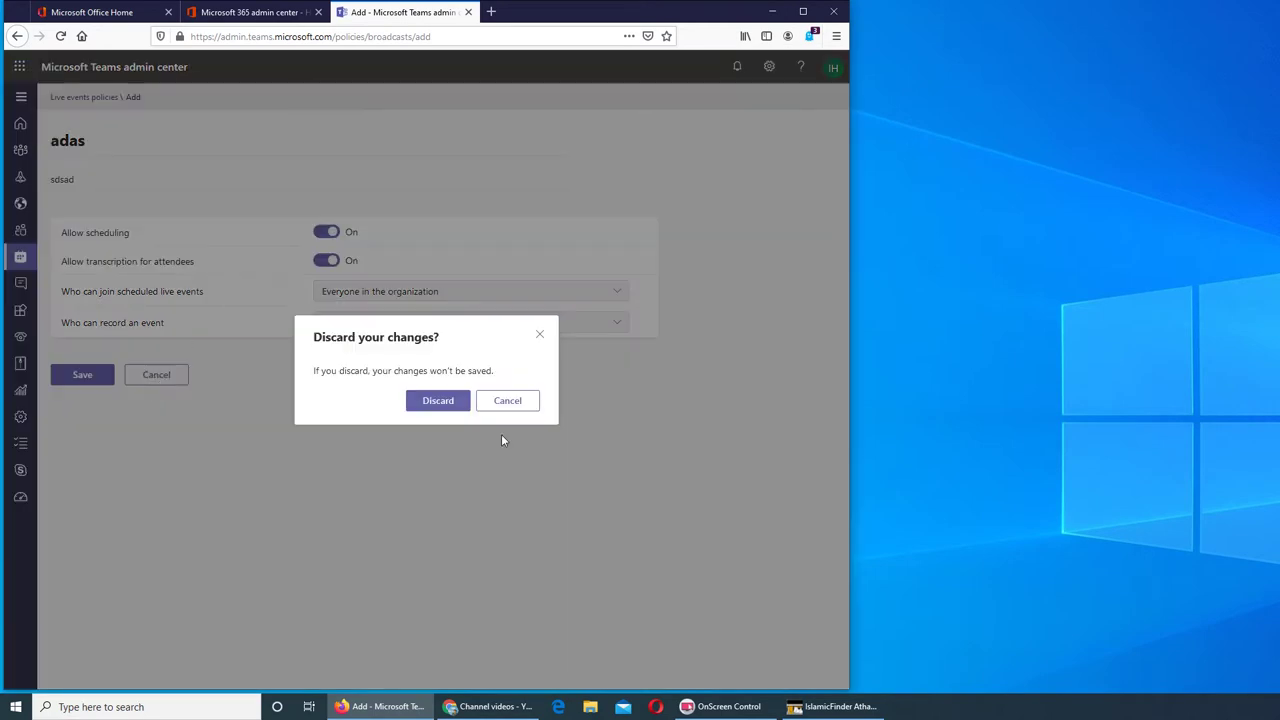
pyautogui.click(444, 406)
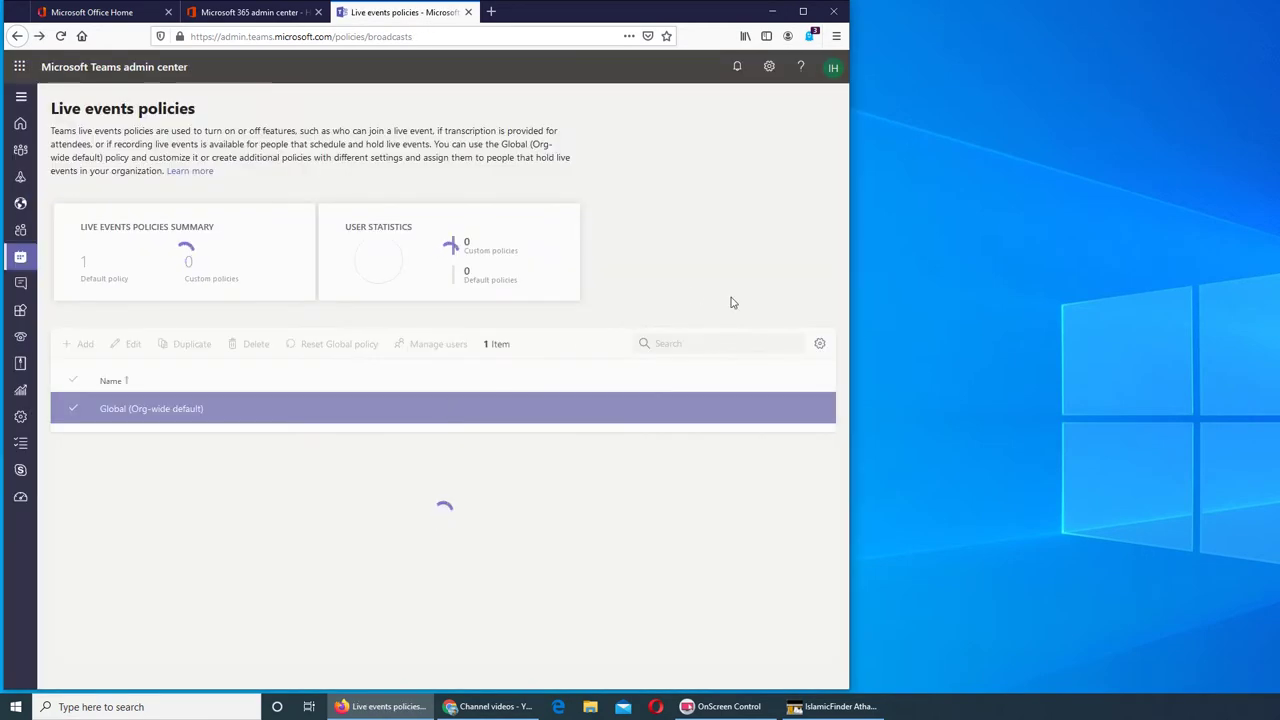
# - Show the Custom policy column in the live events policies table and apply the change
pyautogui.click(819, 345)
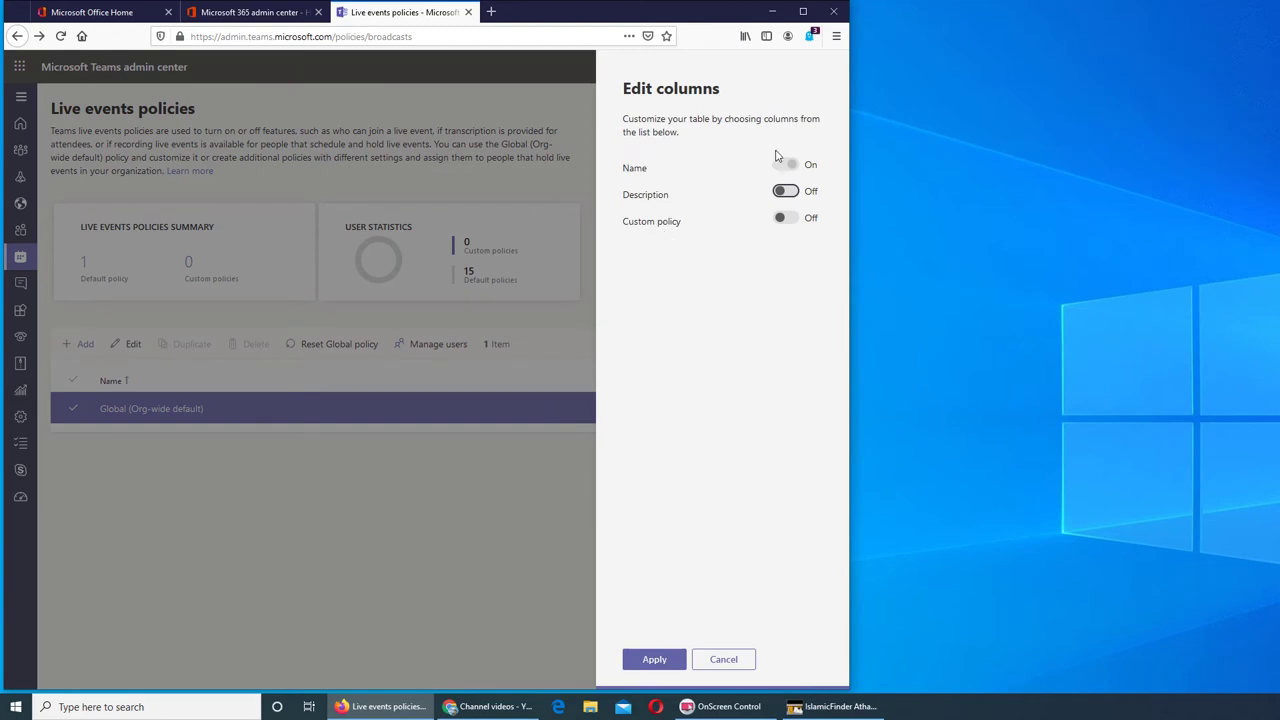
pyautogui.click(805, 219)
pyautogui.click(654, 659)
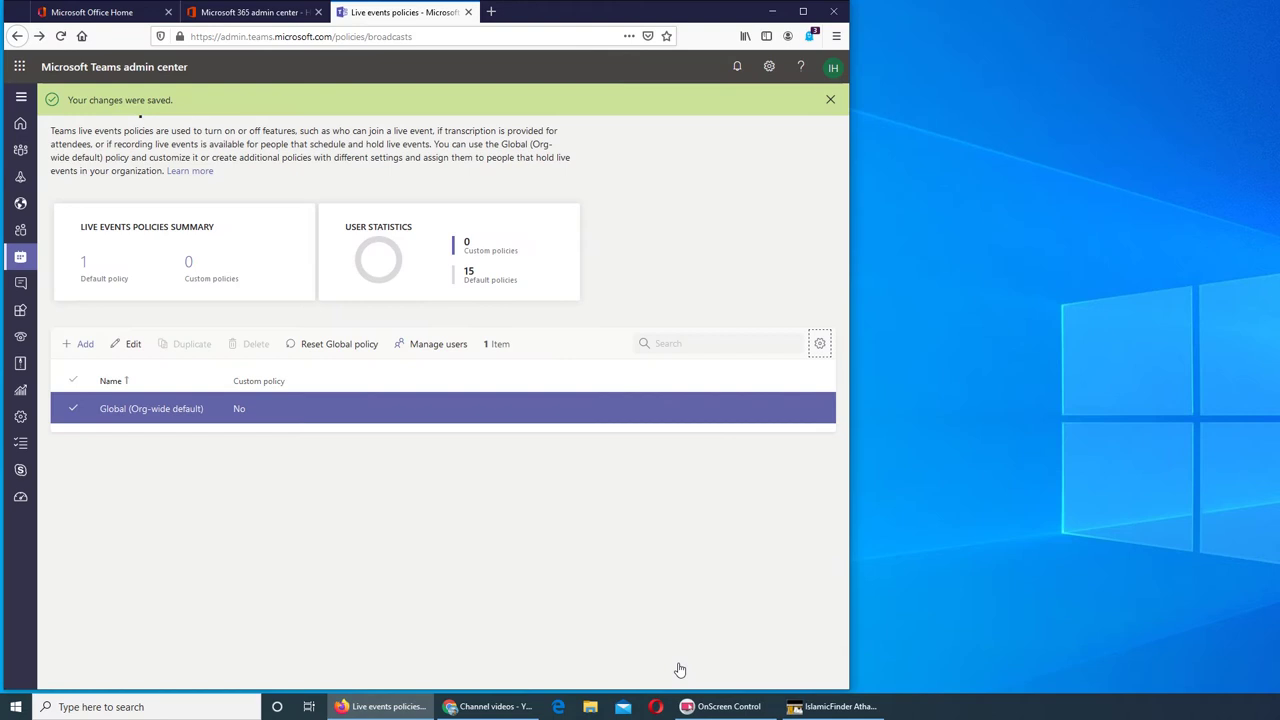